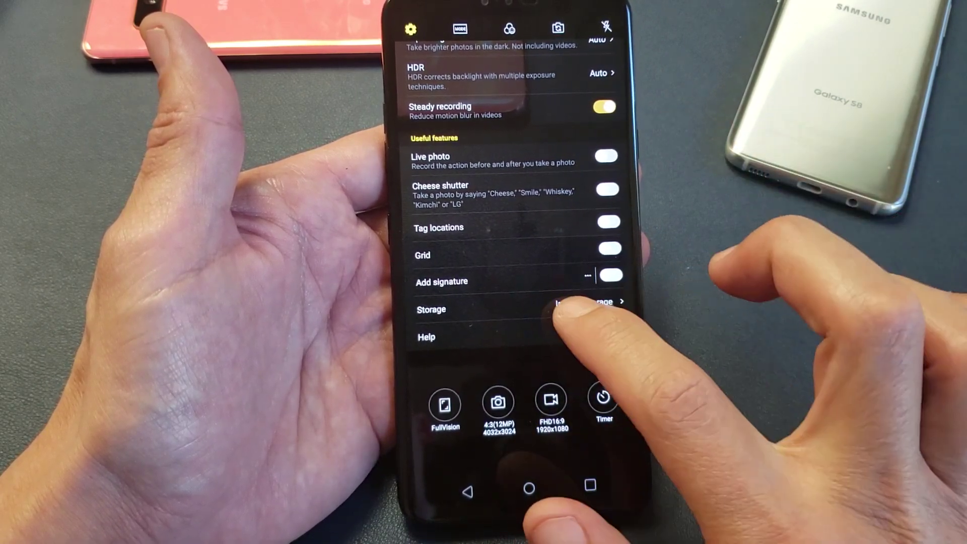
# Step: Change the camera's Storage location from internal storage to SD card
pyautogui.click(590, 304)
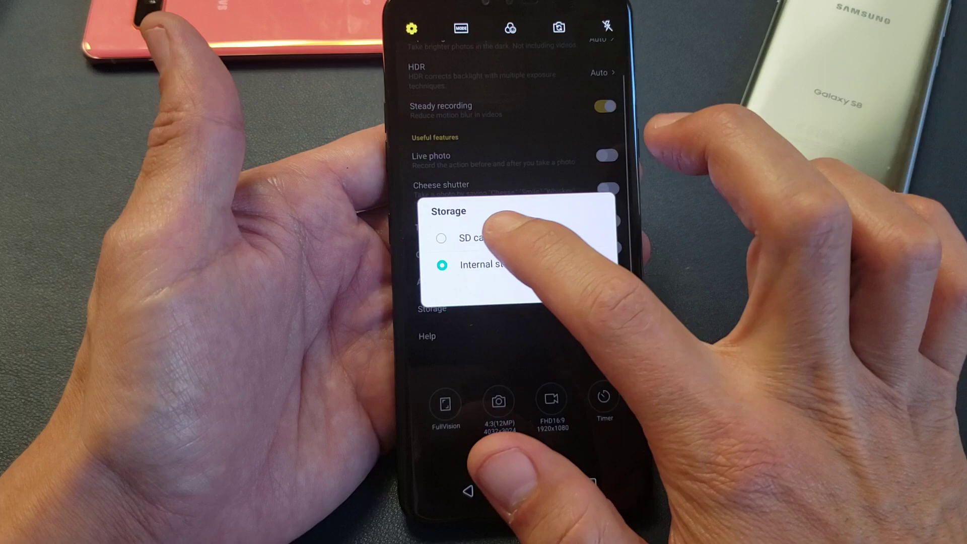
pyautogui.click(469, 237)
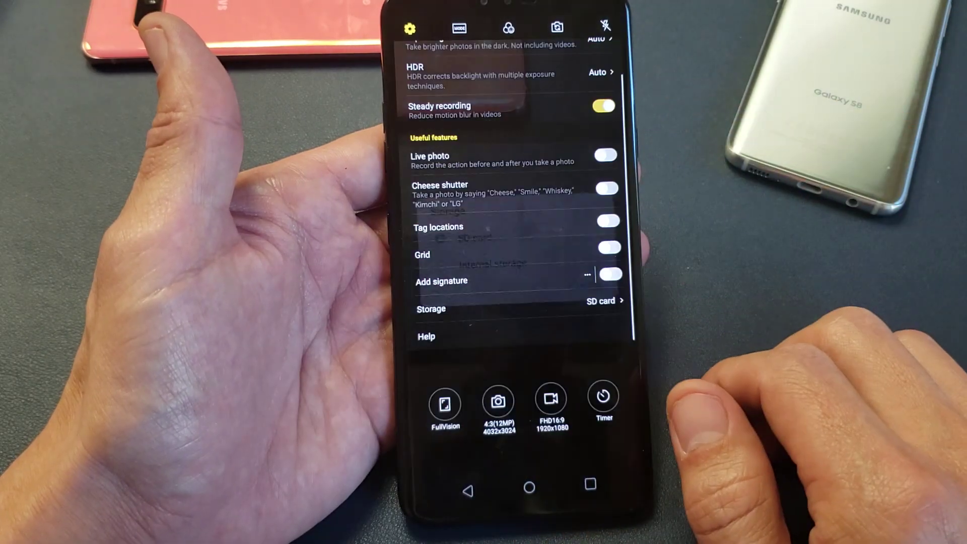